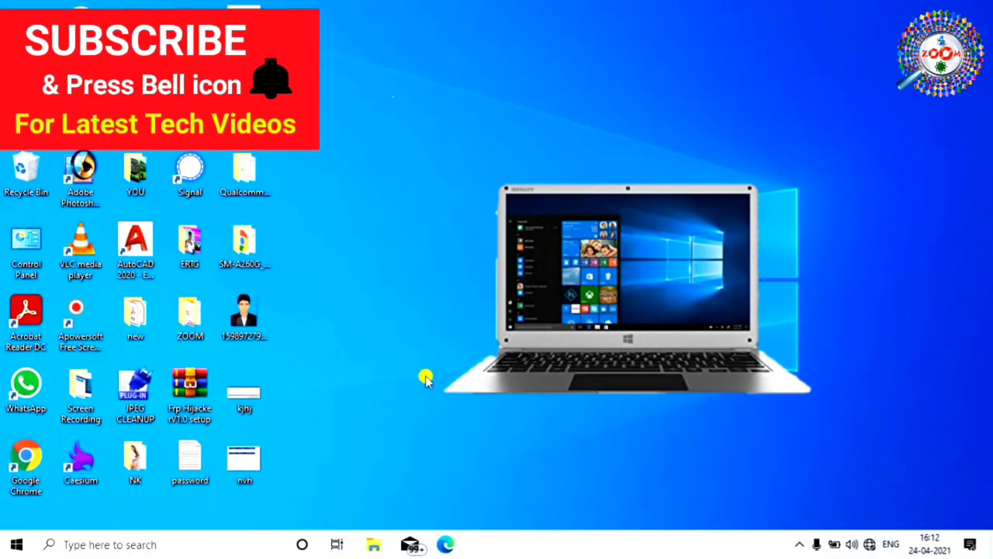
# Launch Snipping Tool and capture a rectangular snip covering most of the desktop, including the Windows logo
pyautogui.click(140, 546)
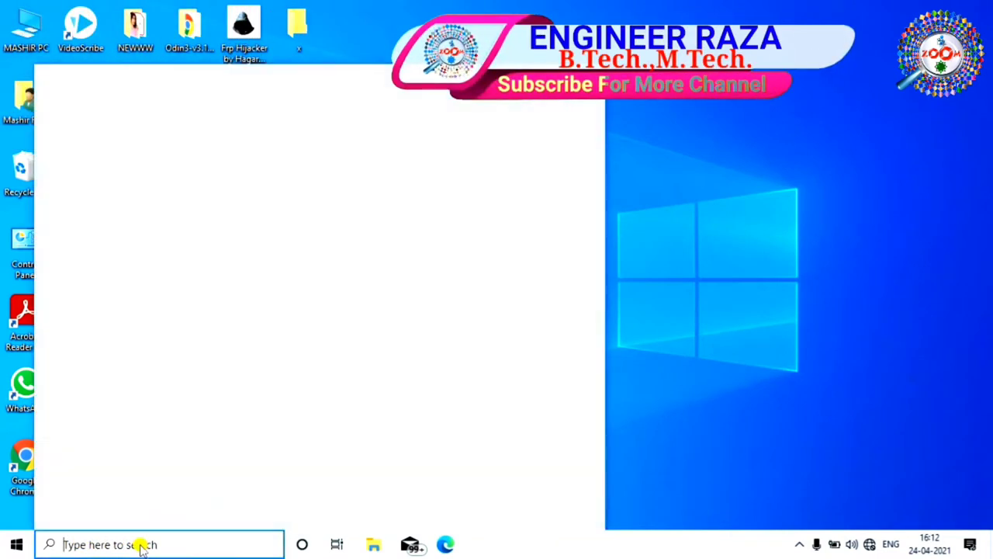
pyautogui.write('sna')
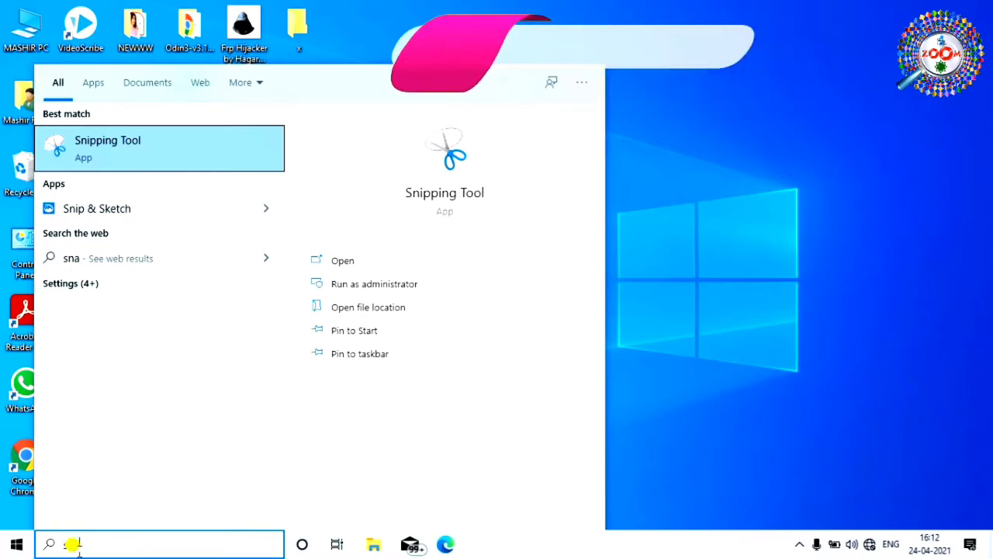
pyautogui.click(145, 152)
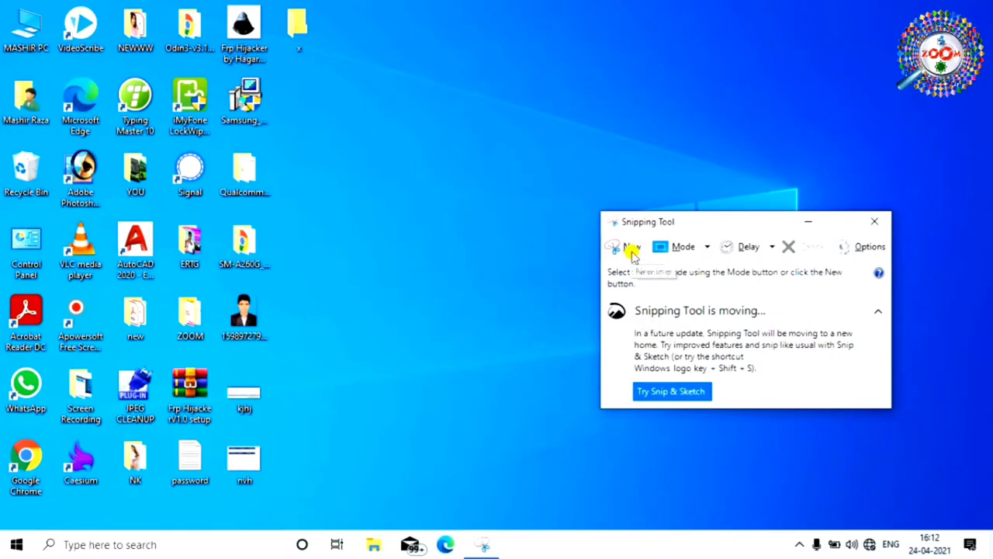
pyautogui.click(632, 249)
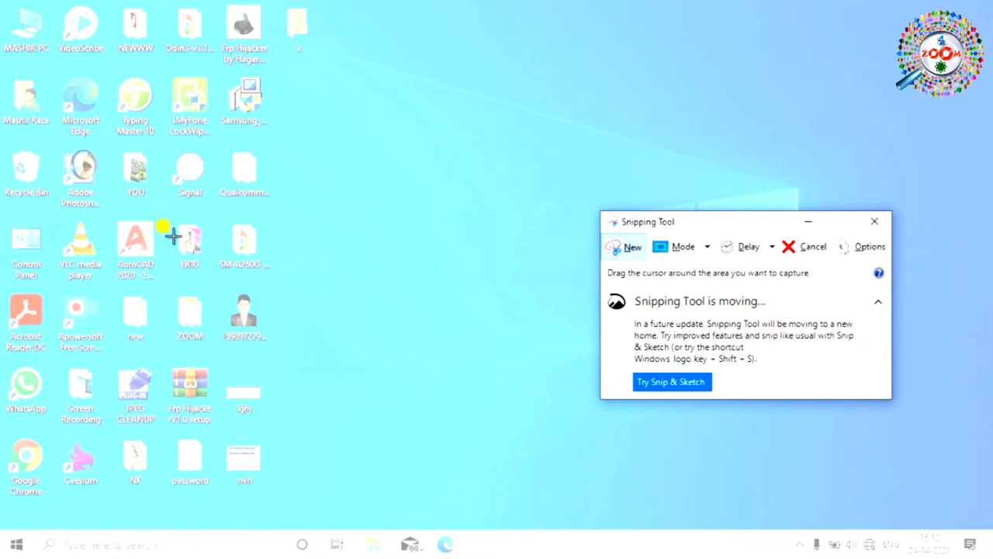
pyautogui.moveTo(163, 144); pyautogui.dragTo(819, 505)
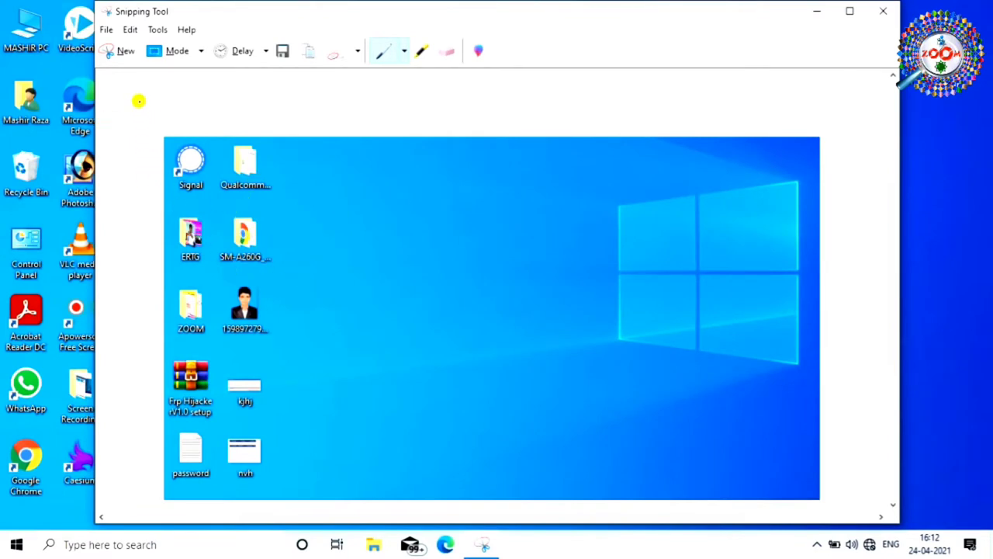
# Save the snip to the Desktop as a PNG named photo, close Snipping Tool, and view the saved image
pyautogui.click(107, 29)
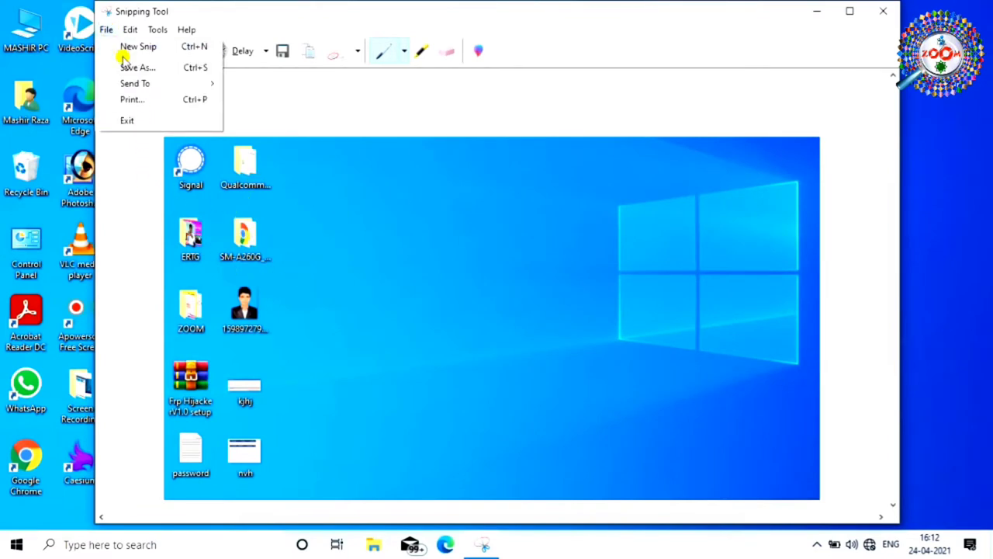
pyautogui.click(158, 68)
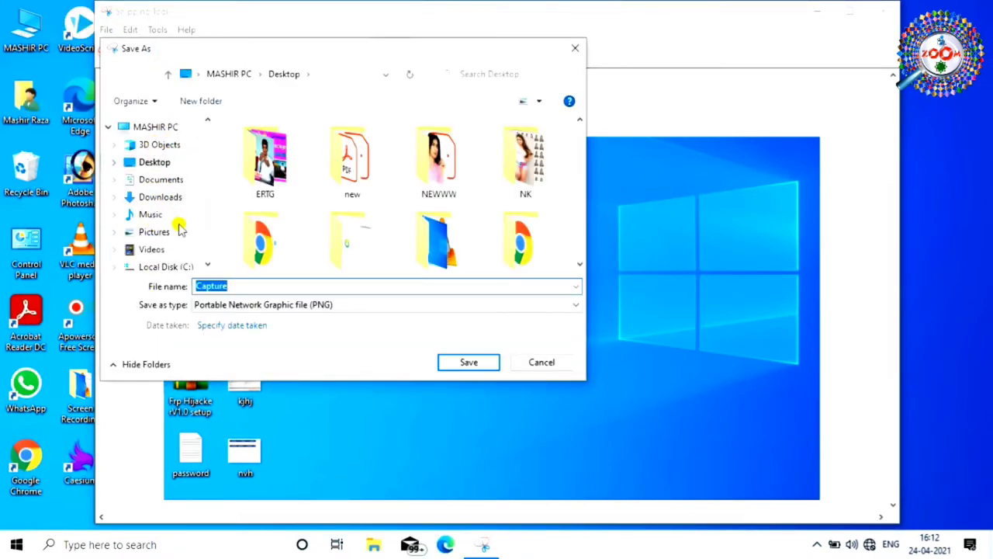
pyautogui.click(155, 162)
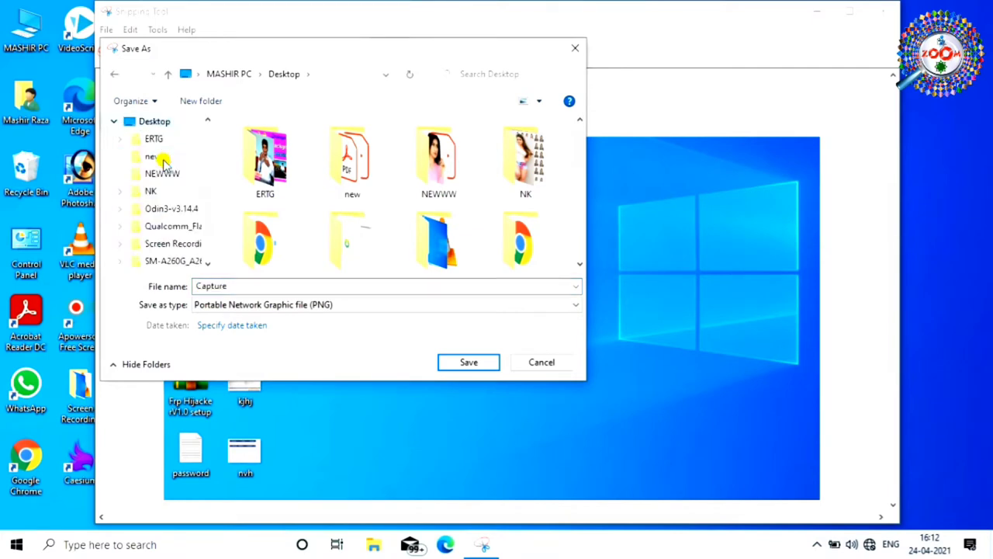
pyautogui.click(233, 286)
pyautogui.moveTo(233, 286); pyautogui.dragTo(195, 286)
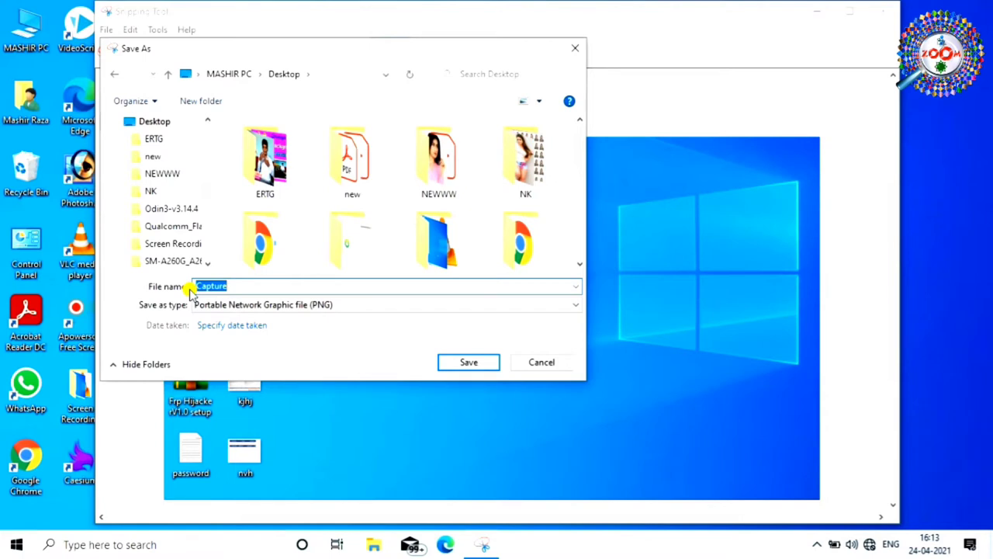
pyautogui.write('photo')
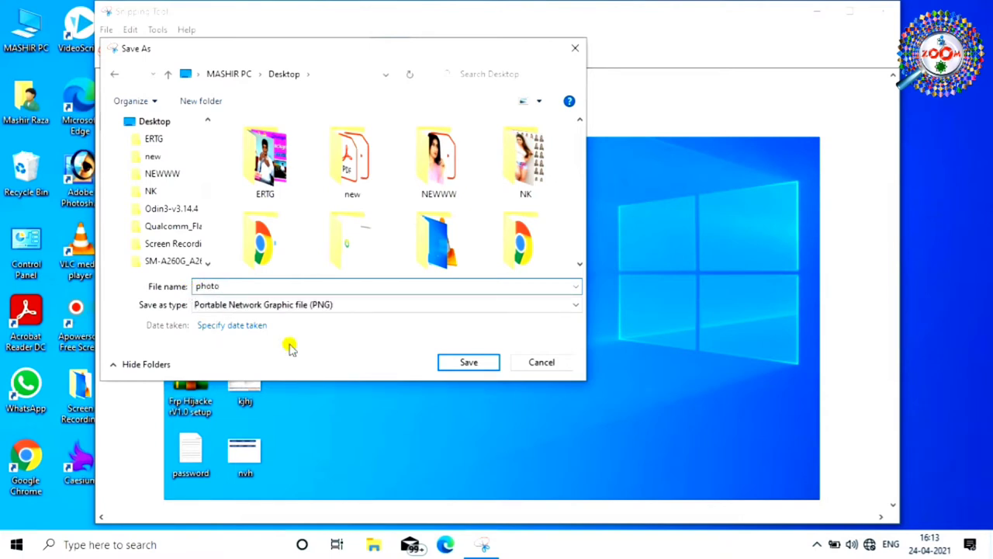
pyautogui.click(470, 363)
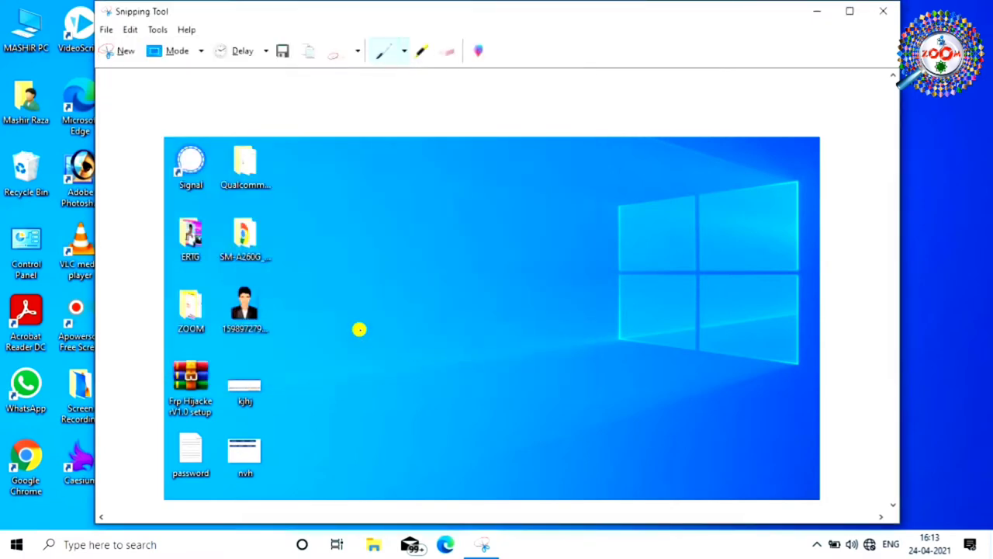
pyautogui.click(887, 13)
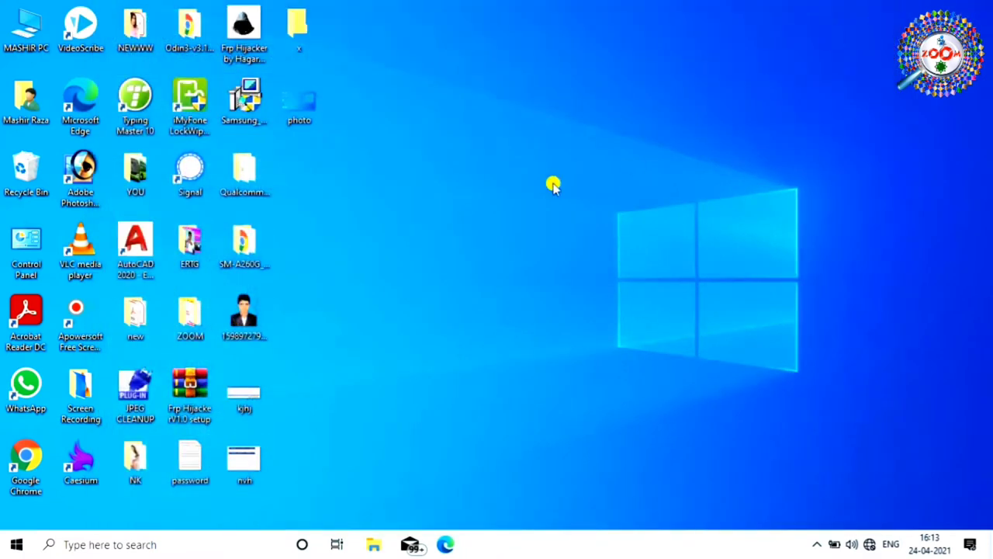
pyautogui.doubleClick(308, 109)
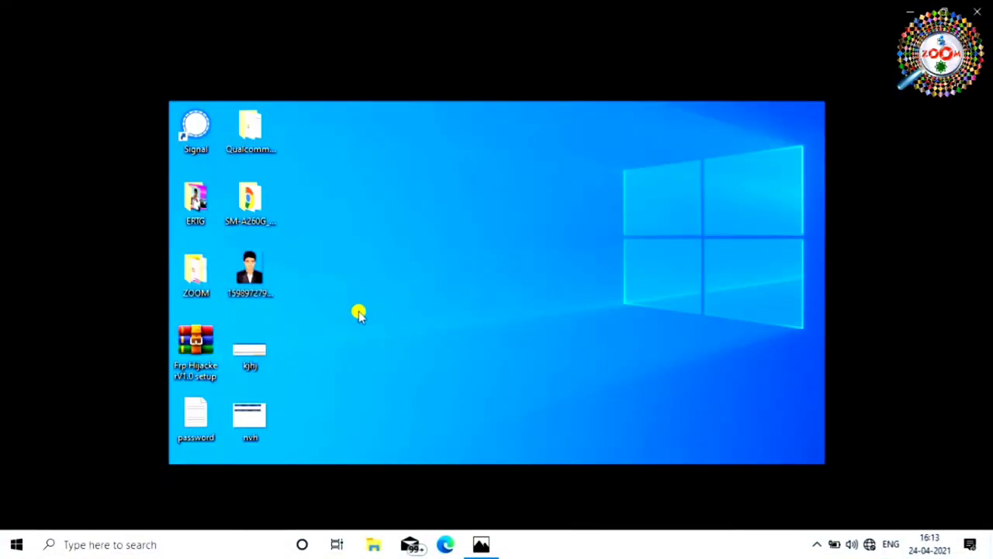
pyautogui.click(975, 12)
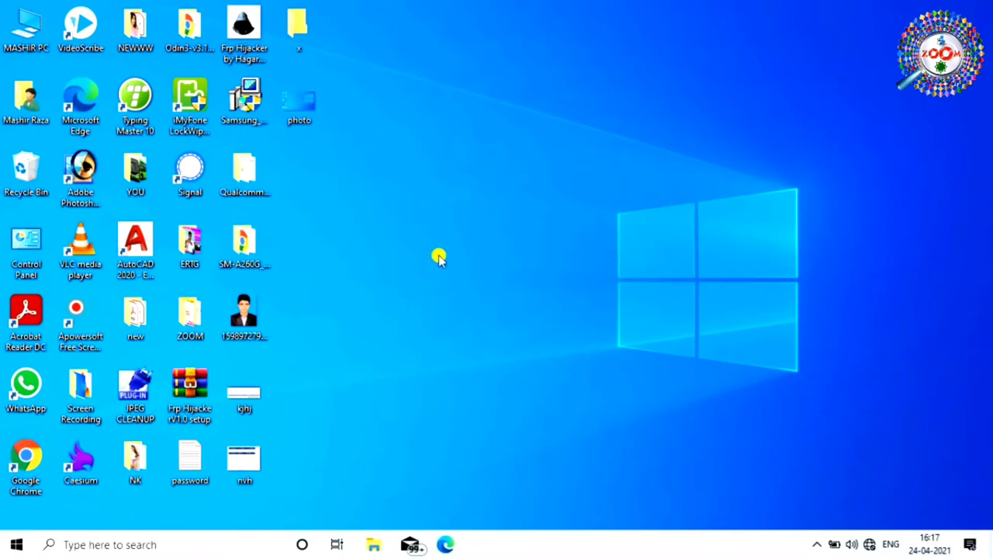
# View the full-screen capture stored in the Screenshots folder inside Pictures, and close the image and the folder
pyautogui.doubleClick(24, 31)
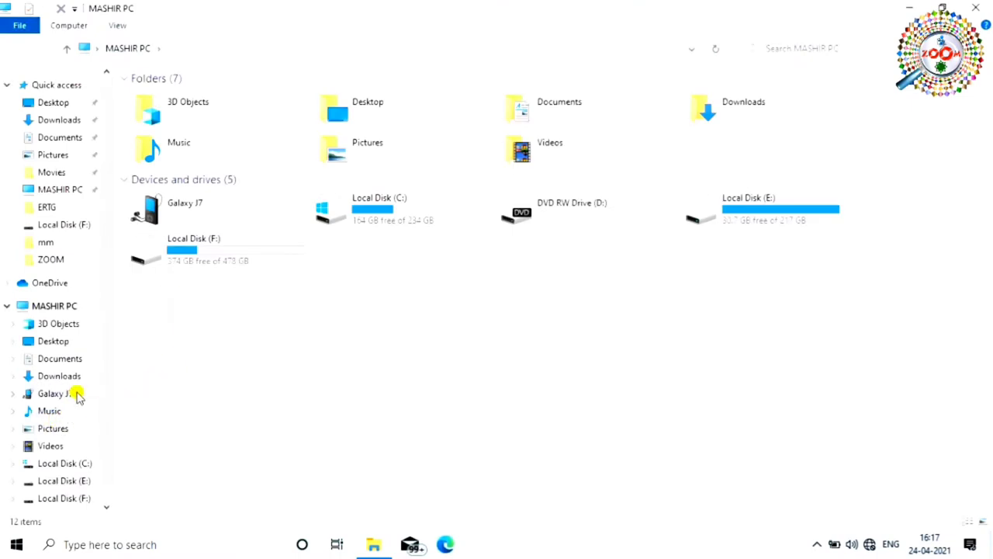
pyautogui.click(52, 429)
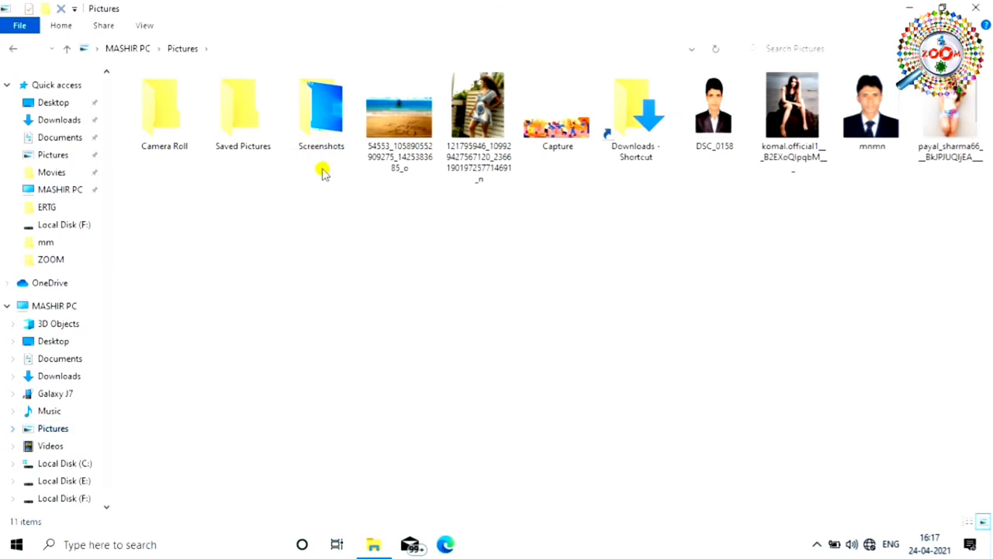
pyautogui.doubleClick(326, 128)
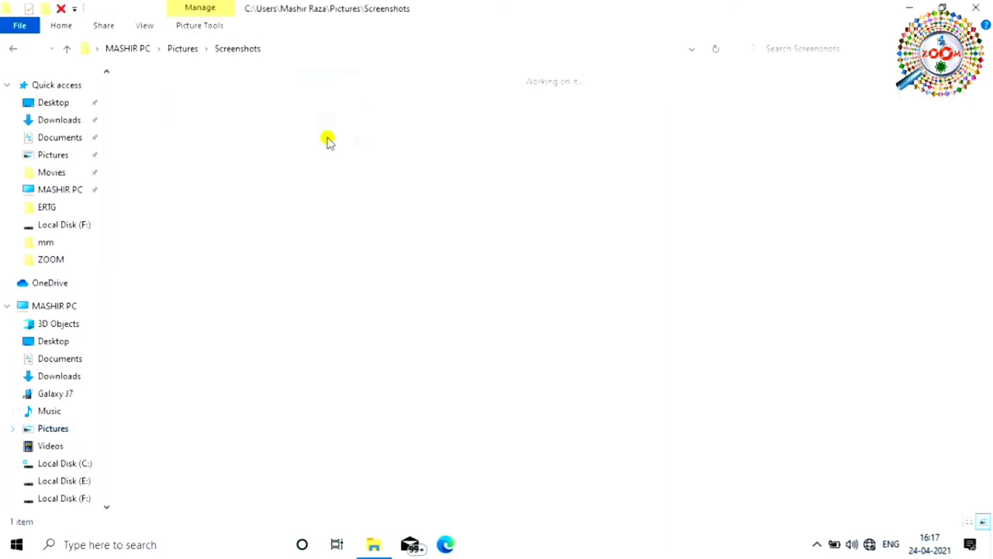
pyautogui.doubleClick(166, 130)
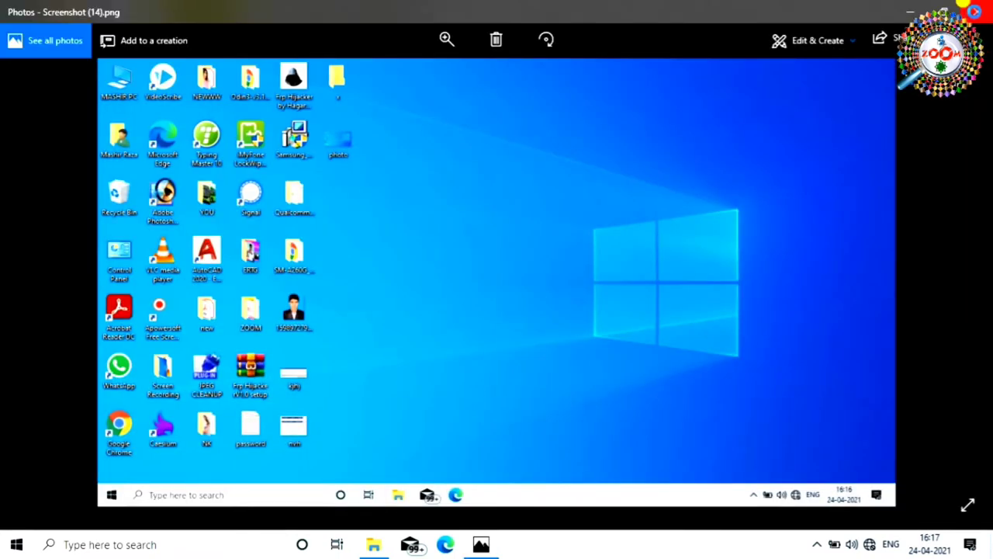
pyautogui.click(975, 12)
pyautogui.click(972, 10)
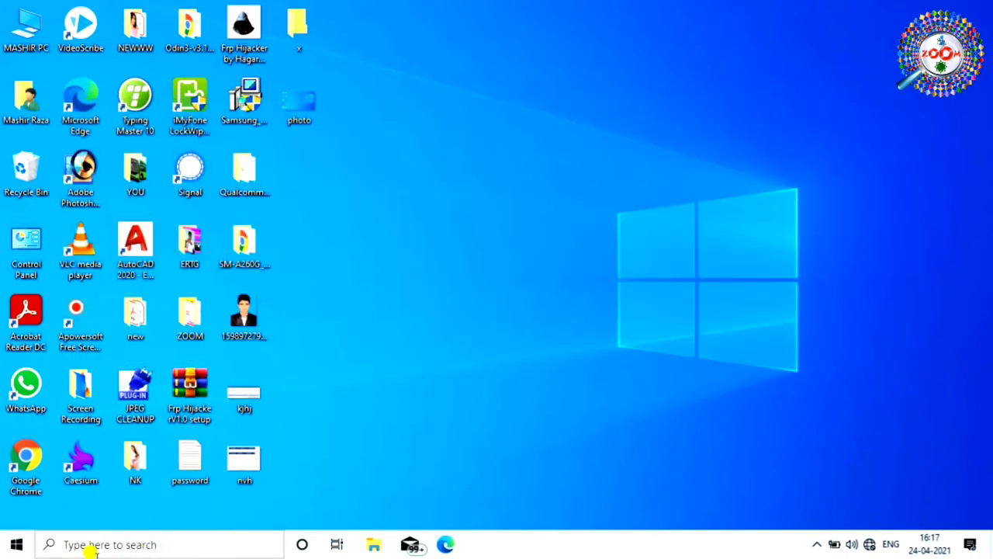
# Launch Paint and paste the copied full-screen screenshot onto the blank canvas
pyautogui.click(132, 544)
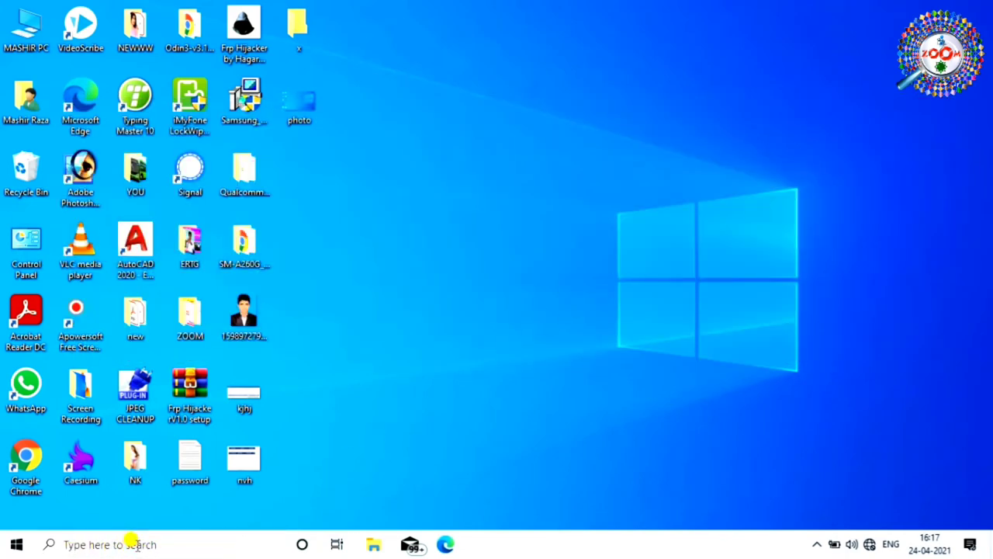
pyautogui.write('pa')
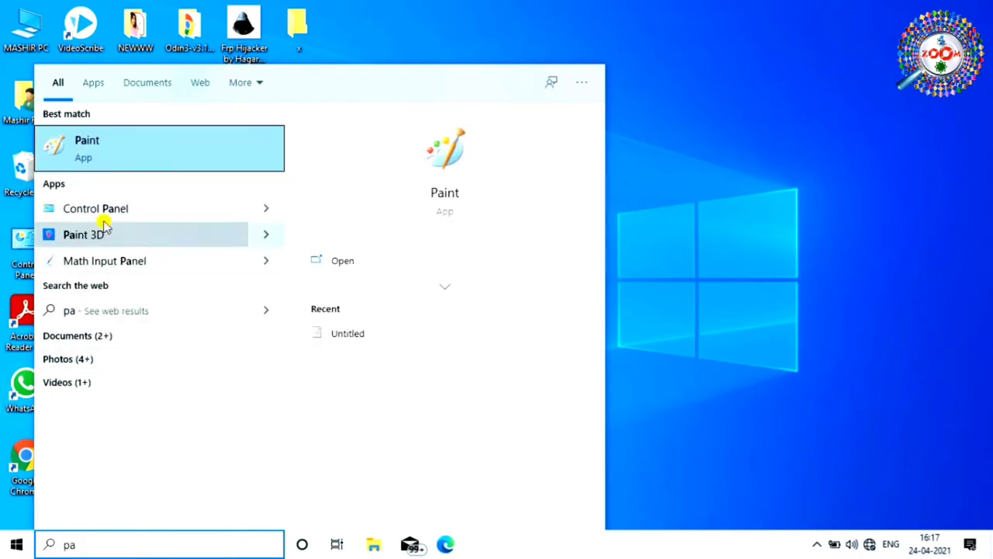
pyautogui.click(125, 147)
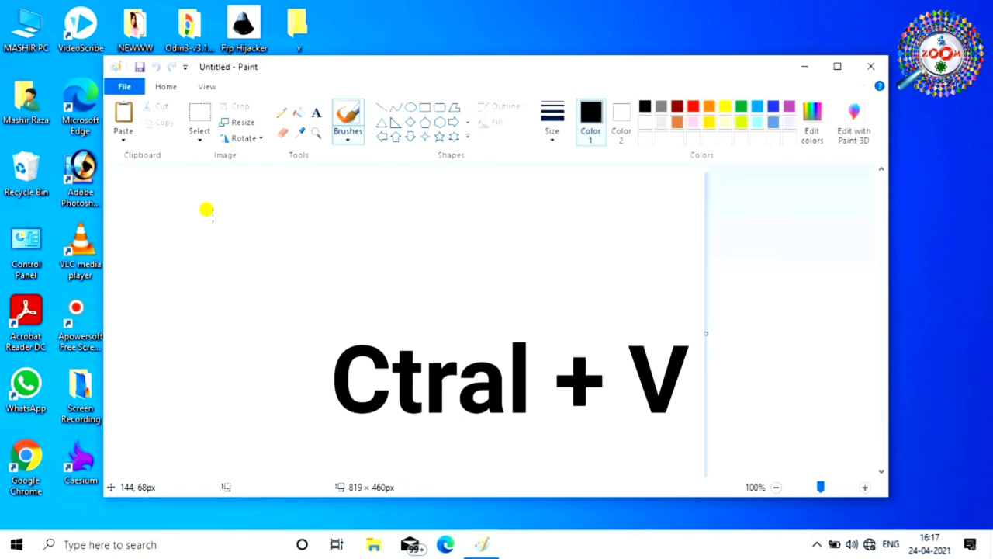
pyautogui.hotkey('ctrl', 'v')
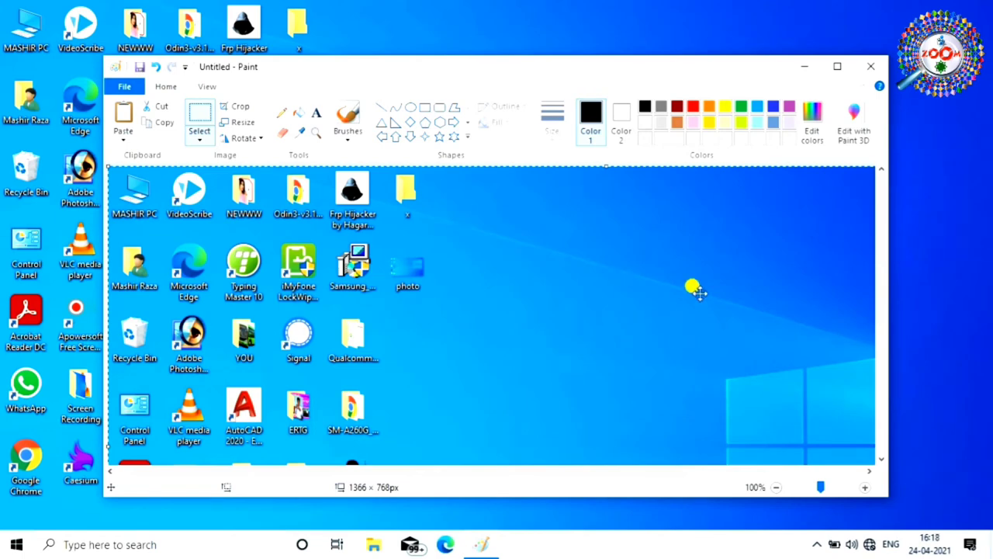
pyautogui.scroll(-4, 470, 330)
pyautogui.scroll(2, 469, 330)
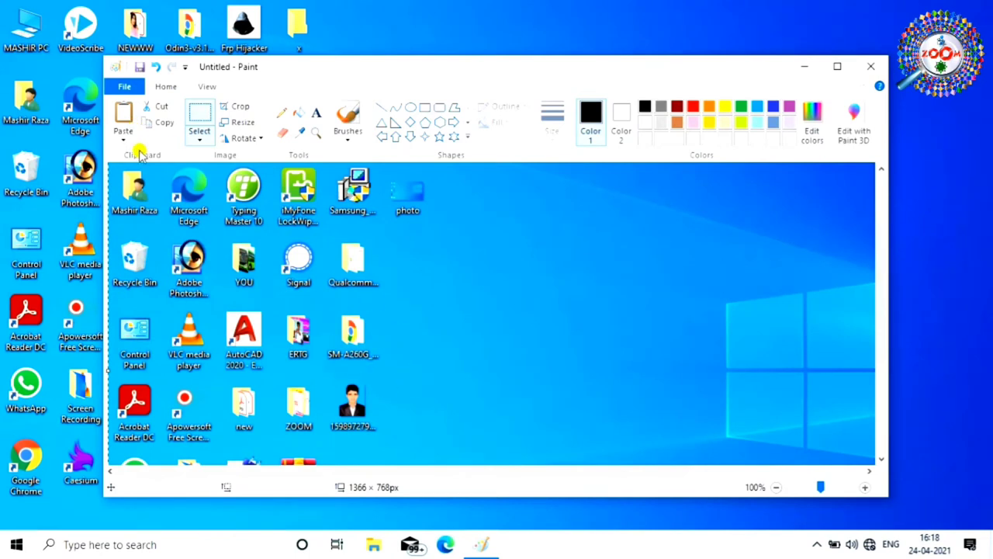
# Save the pasted screenshot to the Desktop as a PNG named pick, close Paint, and view the saved image
pyautogui.click(126, 86)
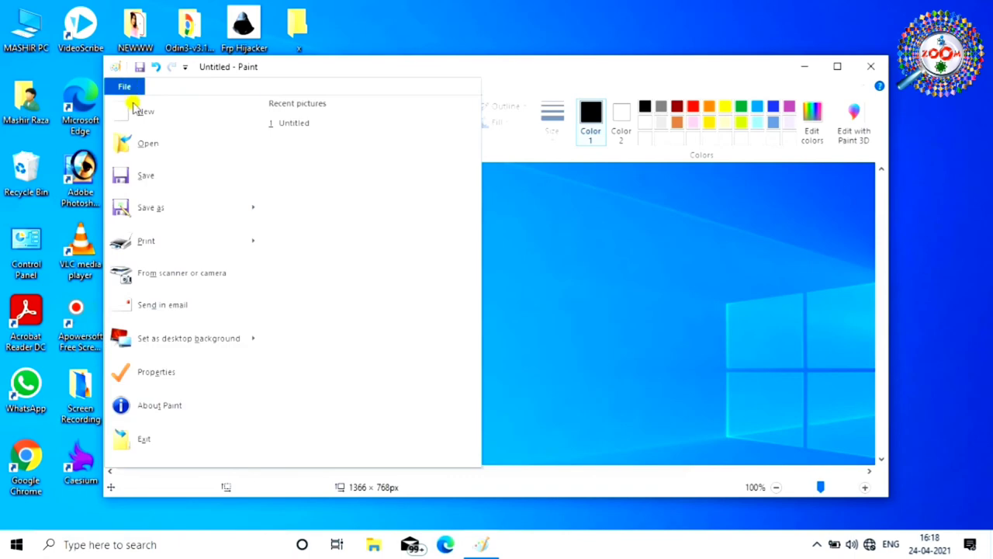
pyautogui.click(157, 177)
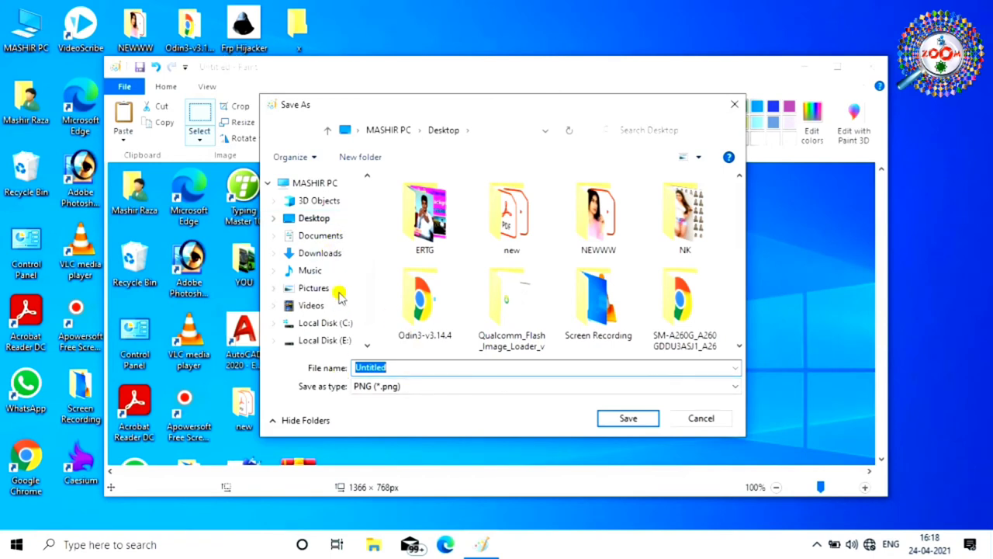
pyautogui.click(329, 218)
pyautogui.click(353, 373)
pyautogui.write('pick')
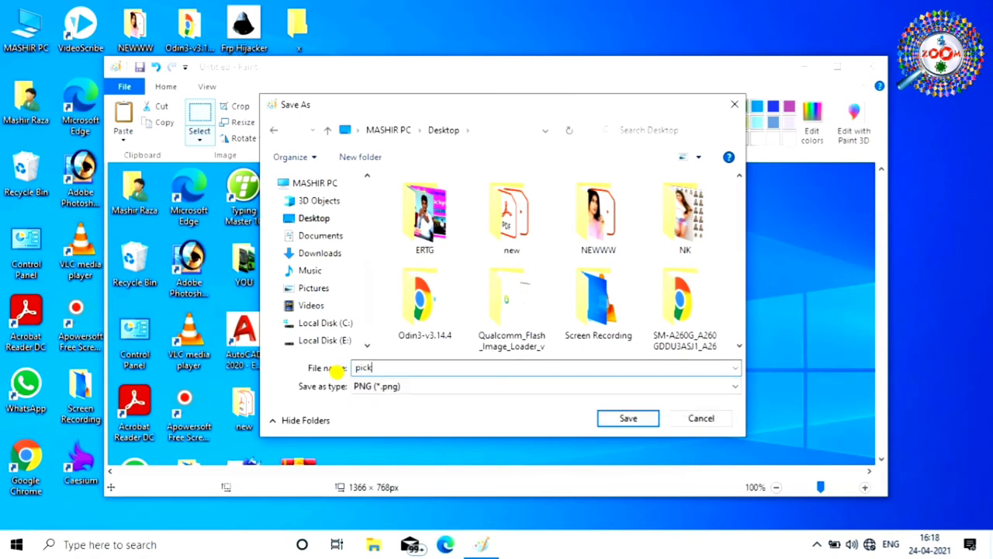
pyautogui.click(630, 416)
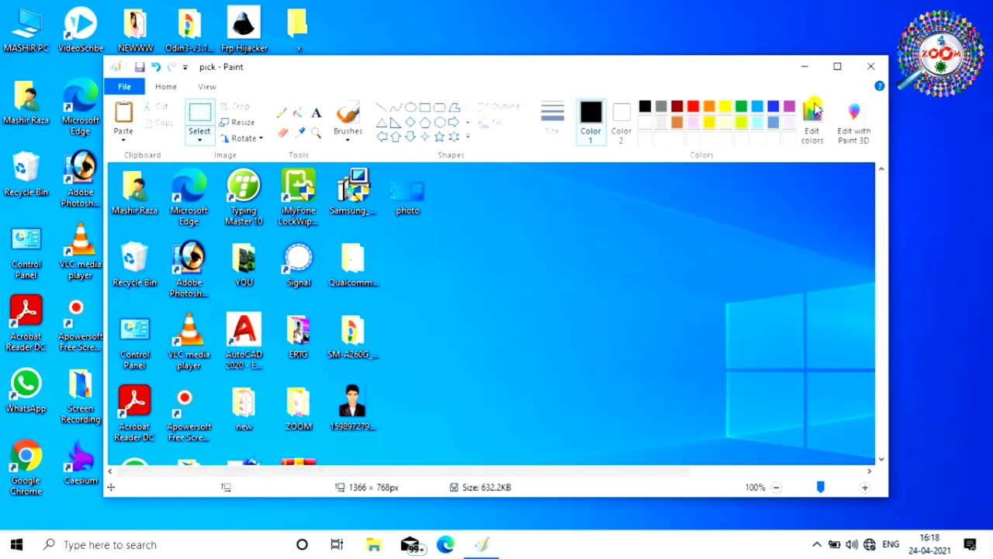
pyautogui.click(868, 67)
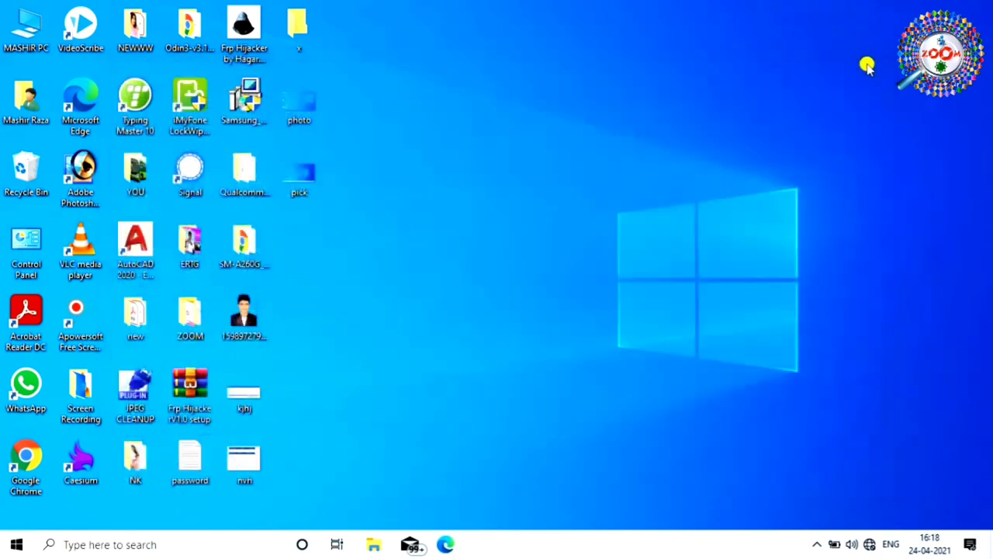
pyautogui.doubleClick(291, 184)
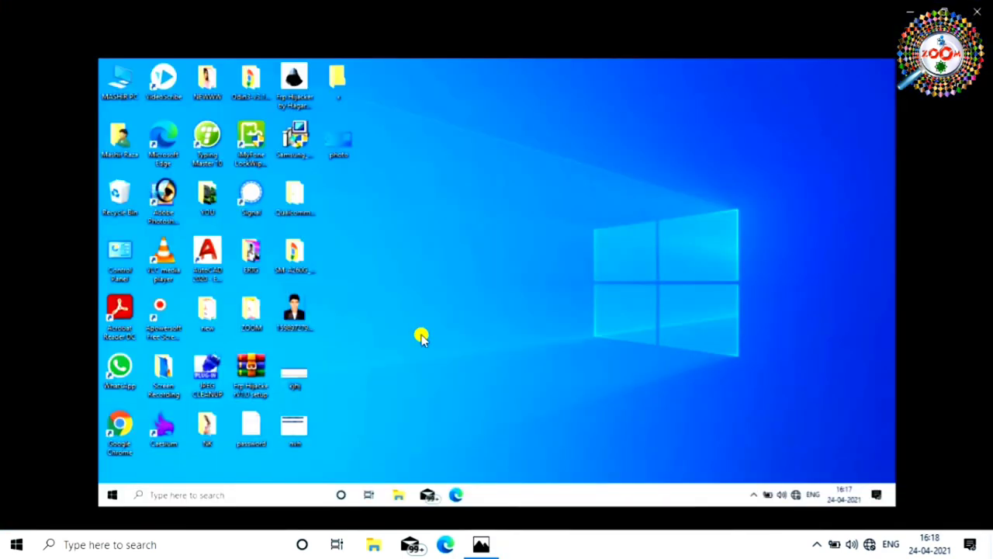
pyautogui.hotkey('alt', 'F4')
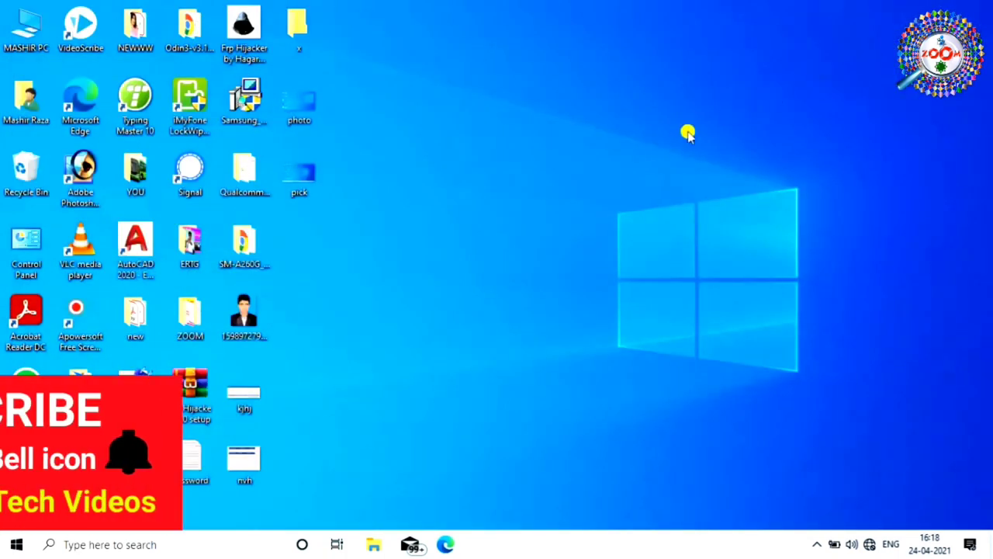